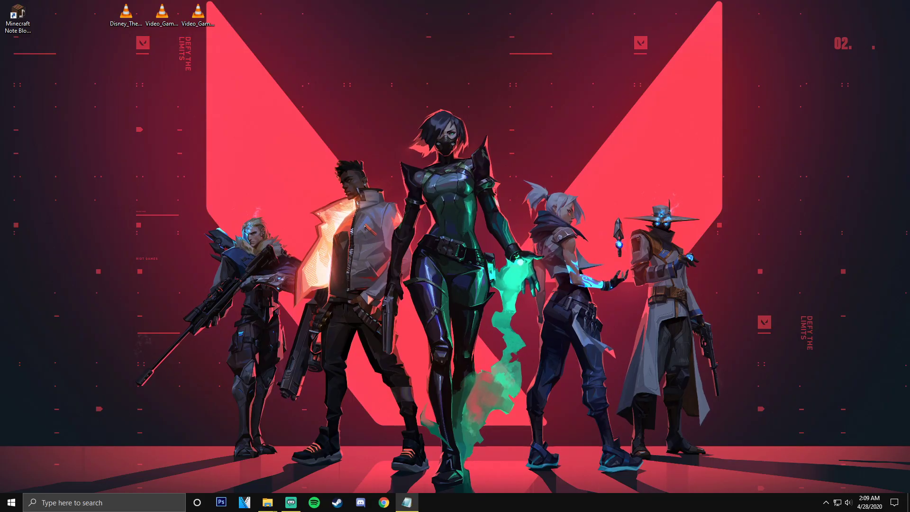
- Move the Minecraft Note Block Studio shortcut to the top centre of the desktop
{"action": "left_click_drag", "start_coordinate": [25, 25], "coordinate": [424, 37]}
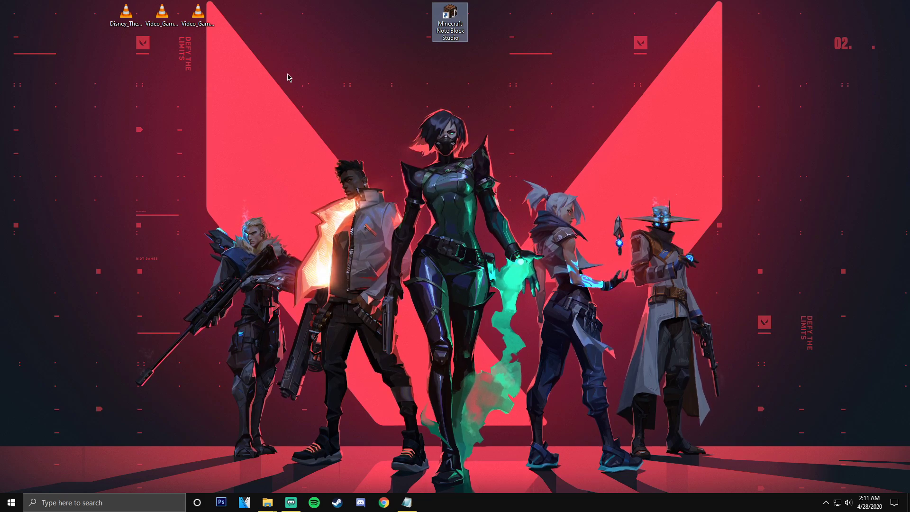
- Launch Note Block Studio and load Disney_Themes_-_Hakuna_Matata.mid from the Desktop for MIDI import
{"action": "double_click", "coordinate": [449, 22]}
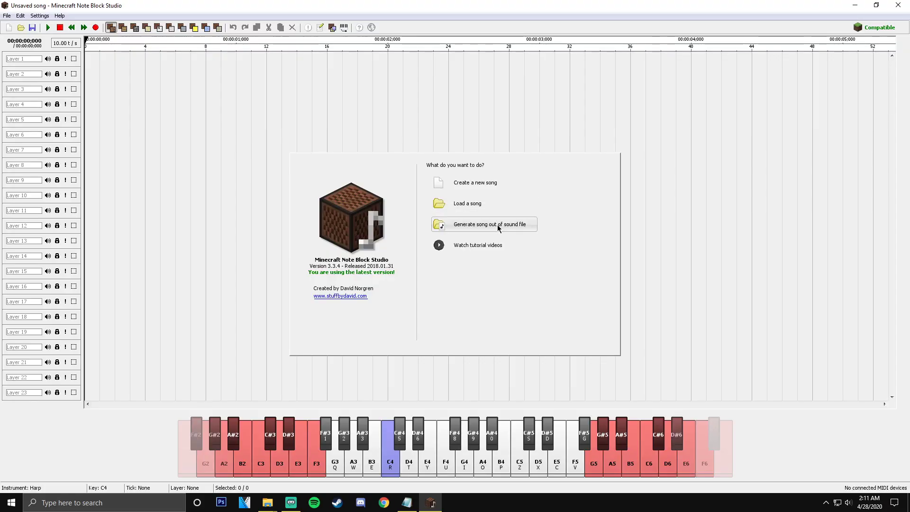
{"action": "left_click", "coordinate": [498, 229]}
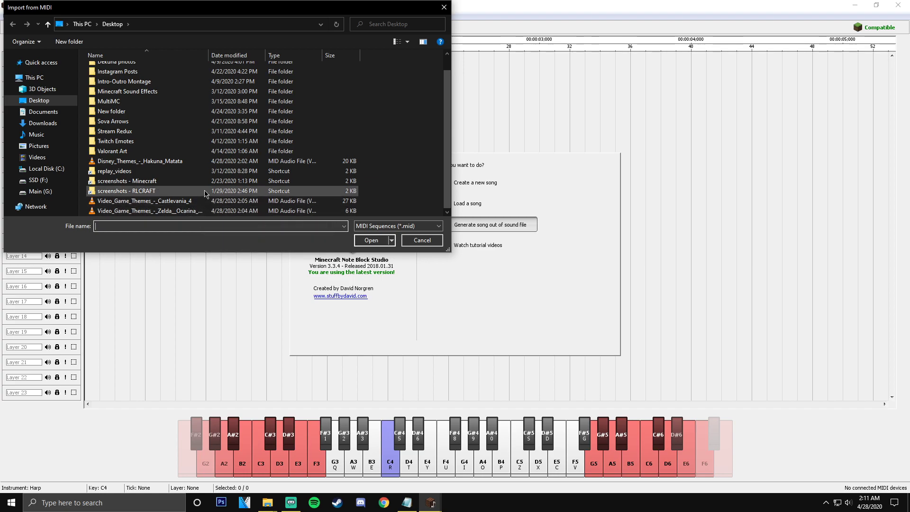
{"action": "left_click", "coordinate": [188, 164]}
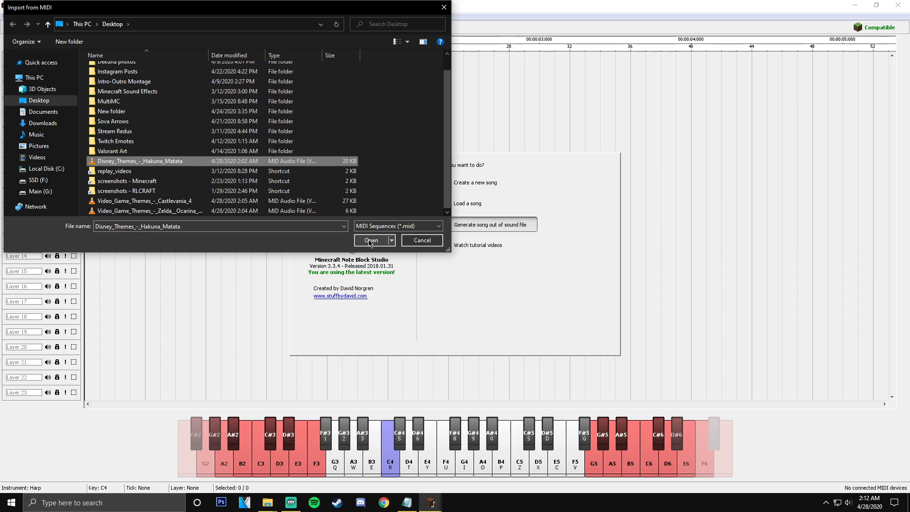
{"action": "left_click", "coordinate": [371, 240]}
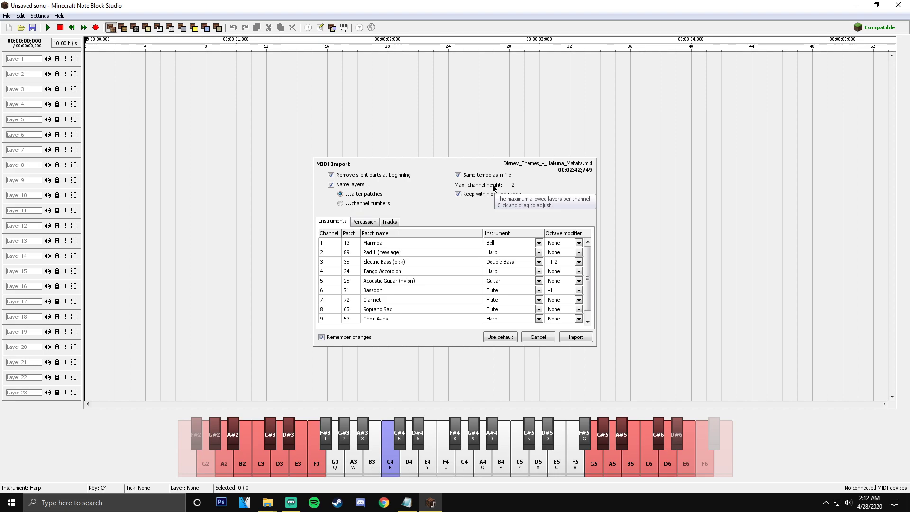
- Import Hakuna Matata into instrument layers, then play it and pause about 18 seconds in
{"action": "left_click", "coordinate": [575, 337]}
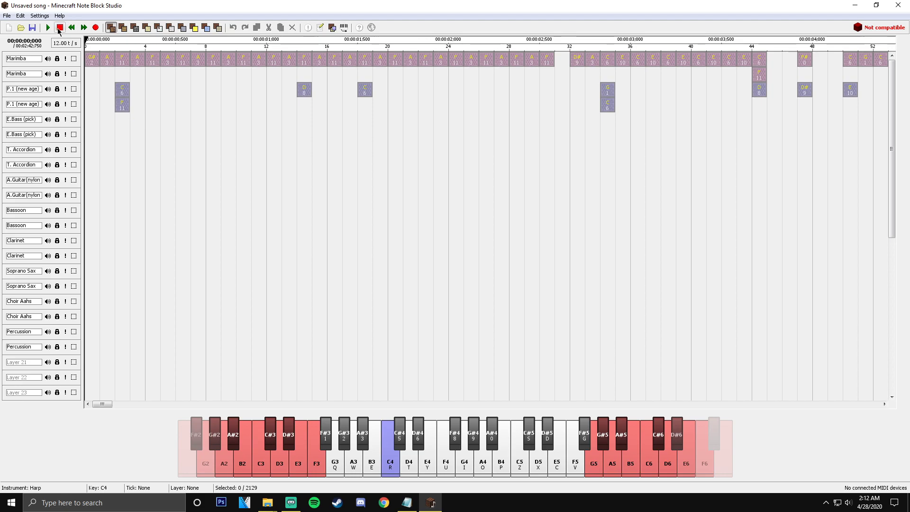
{"action": "left_click", "coordinate": [48, 29]}
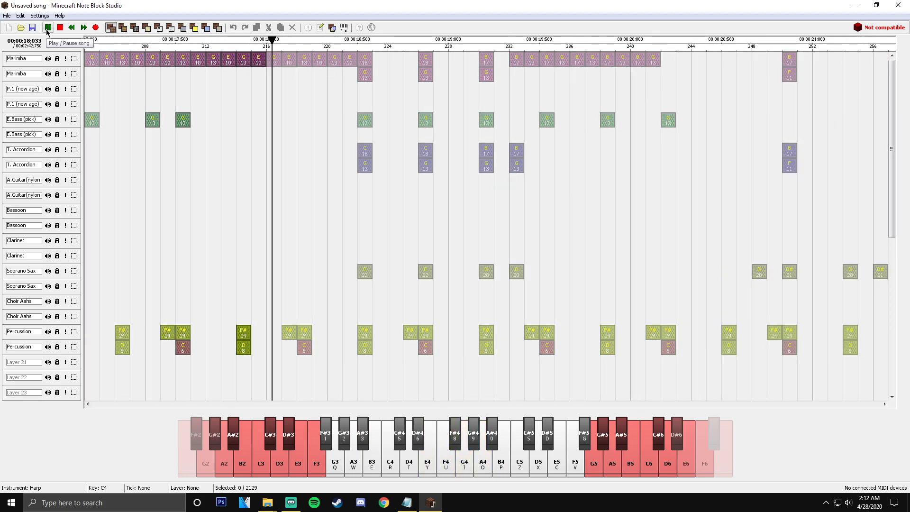
{"action": "left_click", "coordinate": [47, 28]}
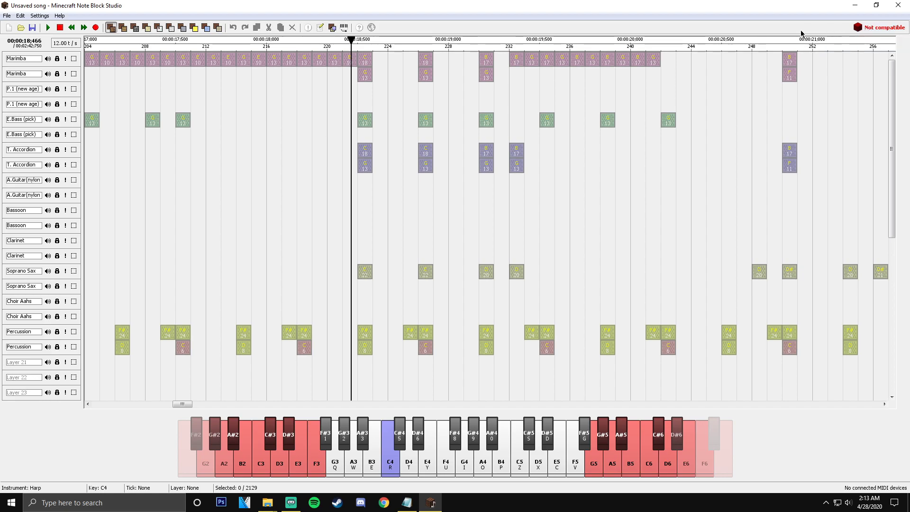
- Fix the song's tempo to 10 ticks per second through the Minecraft compatibility report
{"action": "left_click", "coordinate": [870, 29]}
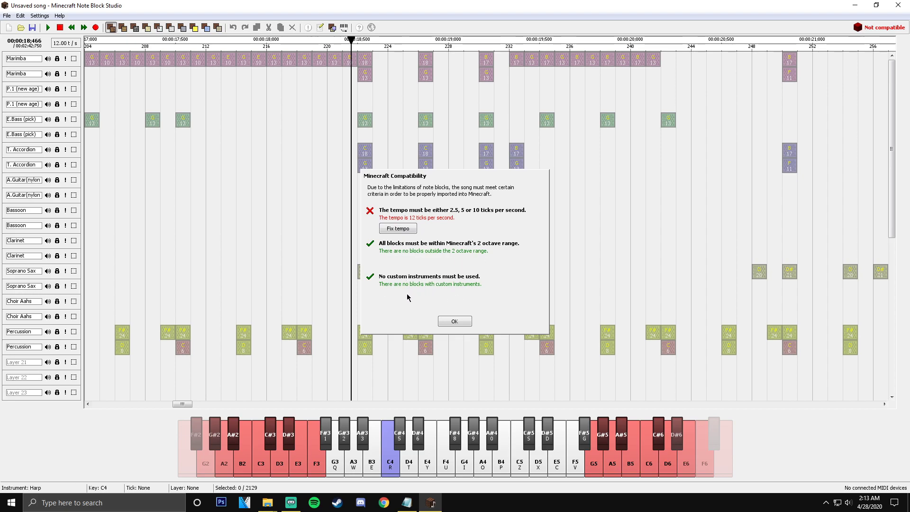
{"action": "left_click", "coordinate": [402, 230]}
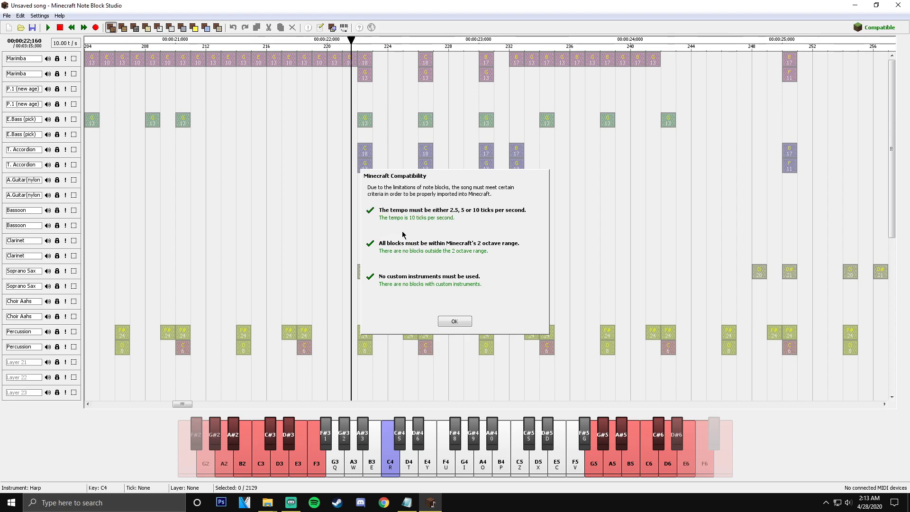
{"action": "left_click", "coordinate": [454, 322]}
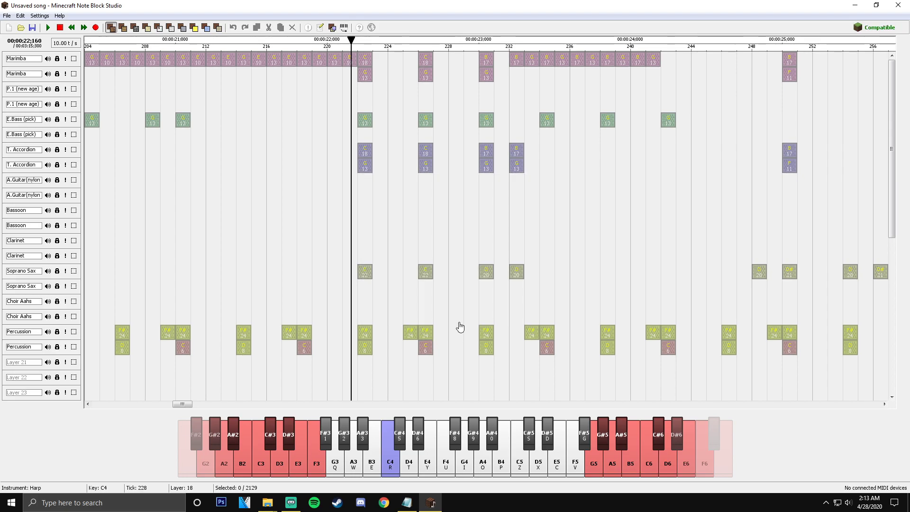
- Replay Hakuna Matata from the beginning and pause it about 21.7 seconds in
{"action": "left_click", "coordinate": [60, 29]}
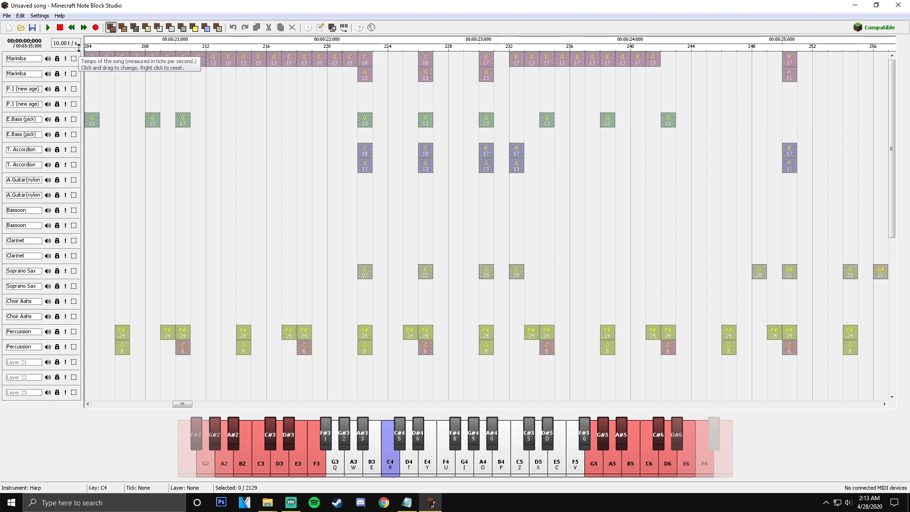
{"action": "left_click", "coordinate": [49, 28]}
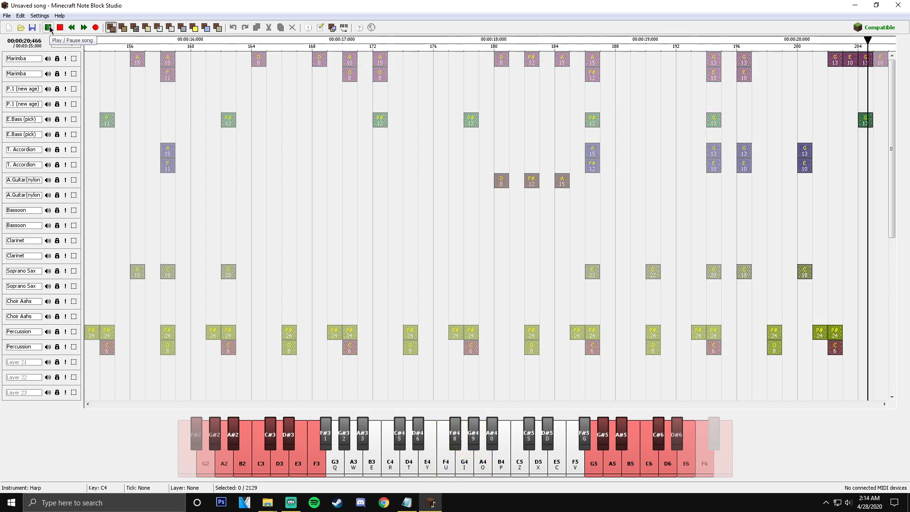
{"action": "left_click", "coordinate": [48, 28]}
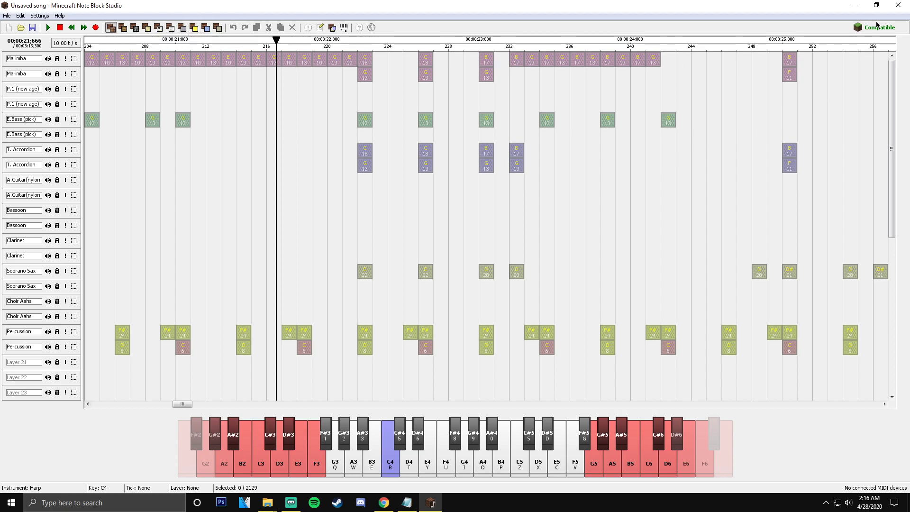
{"action": "left_click", "coordinate": [7, 16]}
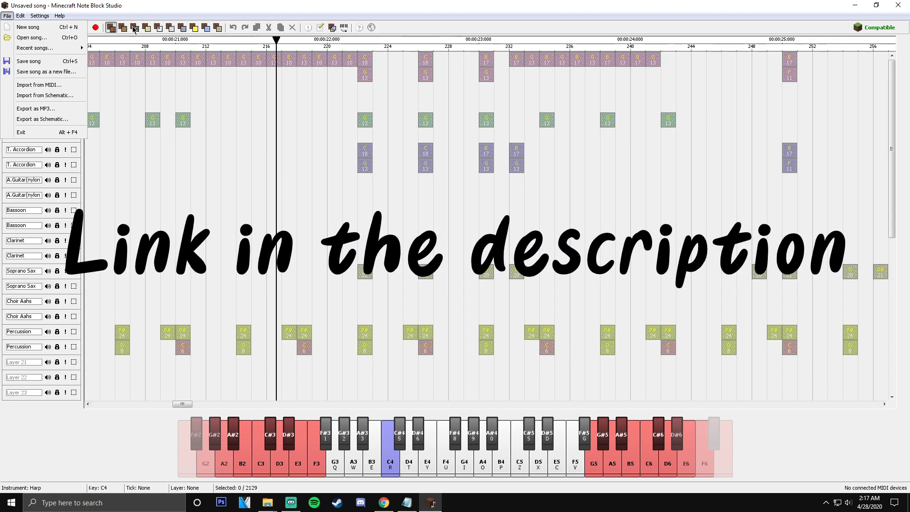
{"action": "left_click", "coordinate": [6, 18]}
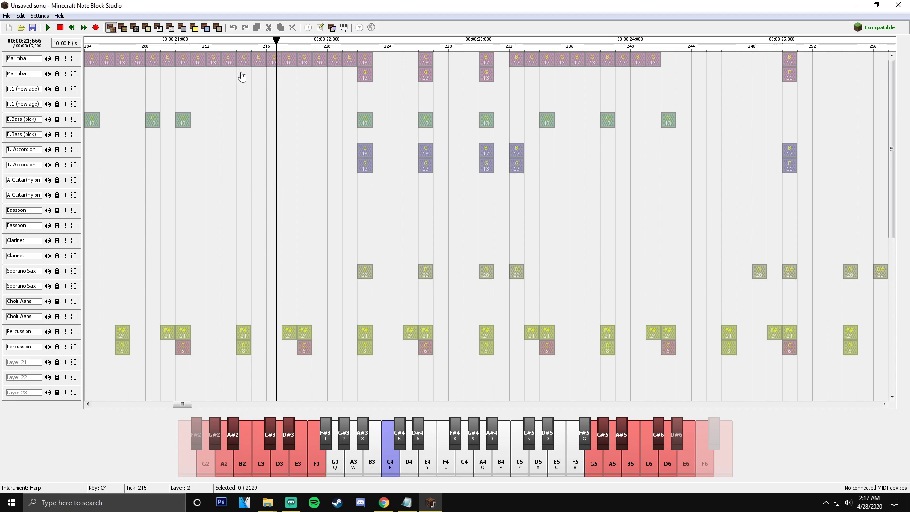
- Stop playback to rewind to 00:00:00, then scroll through the note grid
{"action": "left_click", "coordinate": [59, 29]}
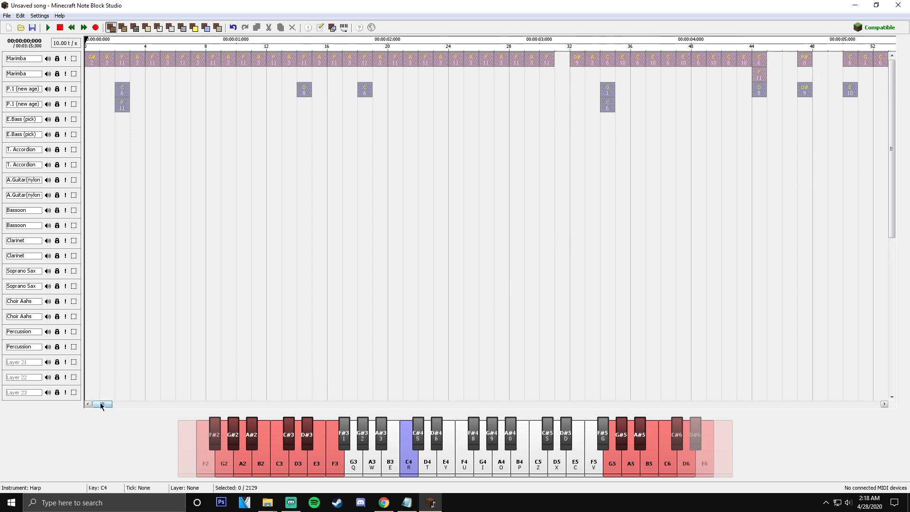
{"action": "left_click_drag", "start_coordinate": [101, 406], "coordinate": [98, 50]}
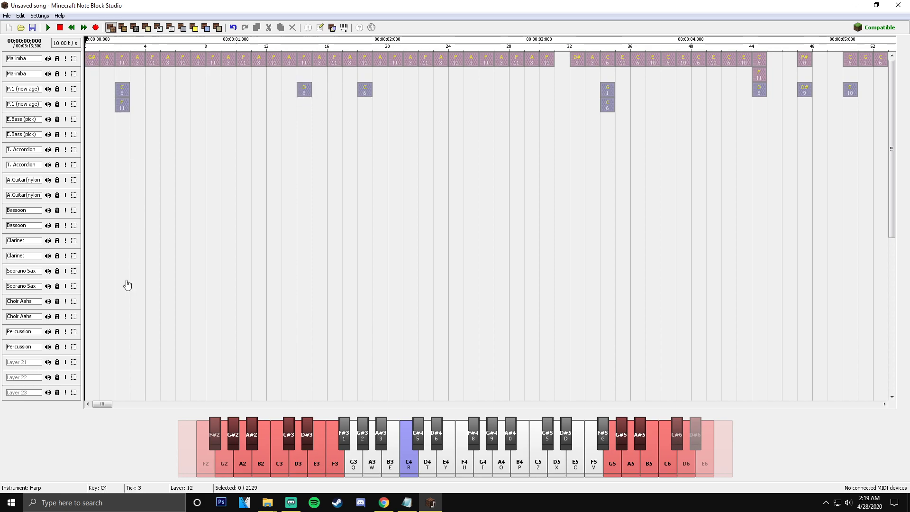
{"action": "left_click_drag", "start_coordinate": [103, 404], "coordinate": [247, 403]}
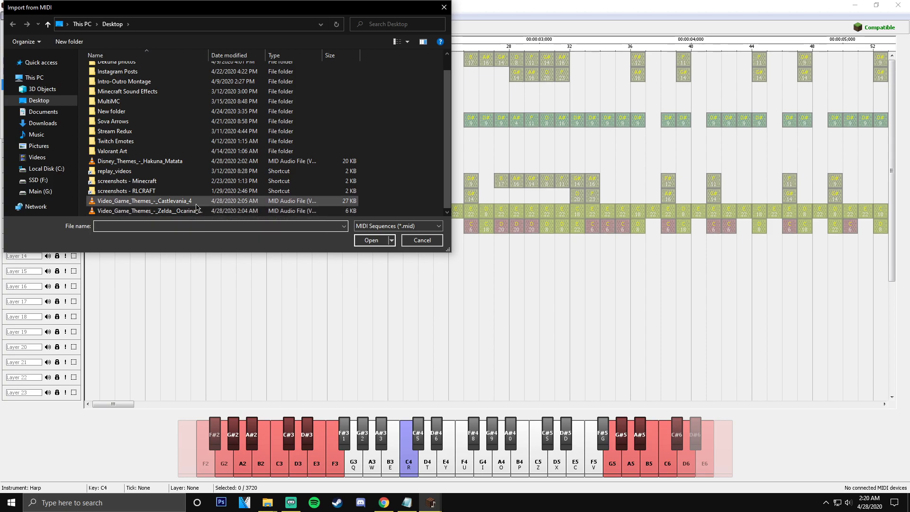
- Import the Zelda Ocarina of Time MIDI as Grand Piano, String E. 1 and Ocarina layers
{"action": "left_click", "coordinate": [196, 211]}
{"action": "left_click", "coordinate": [371, 240]}
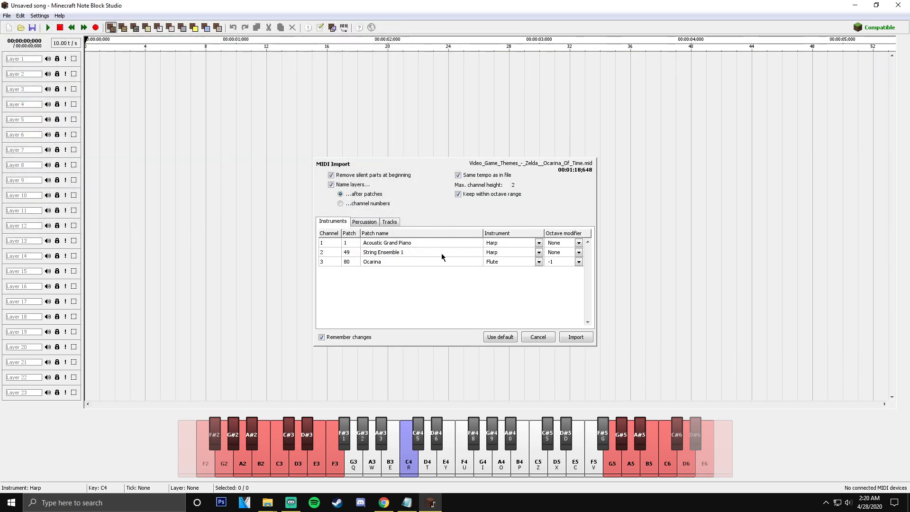
{"action": "left_click", "coordinate": [574, 338]}
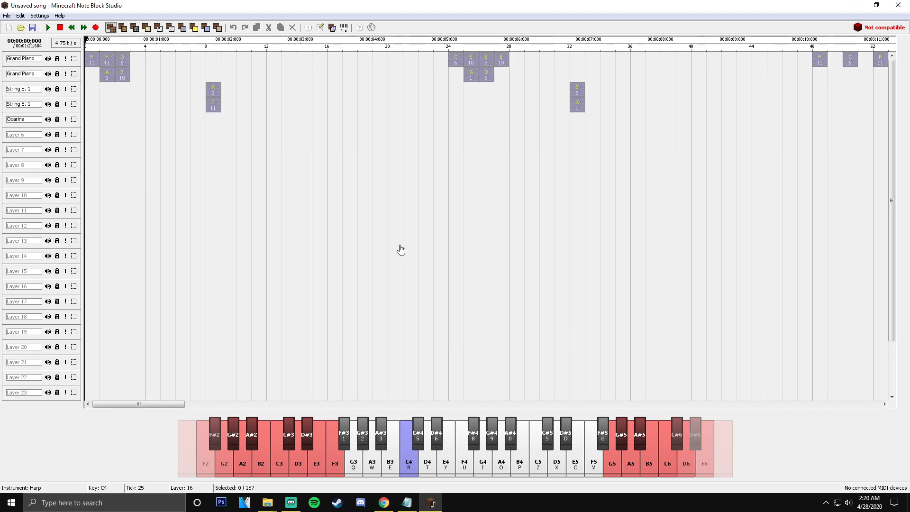
- Fix the Zelda song's tempo to 5 ticks per second and replay it from the start
{"action": "left_click", "coordinate": [49, 28]}
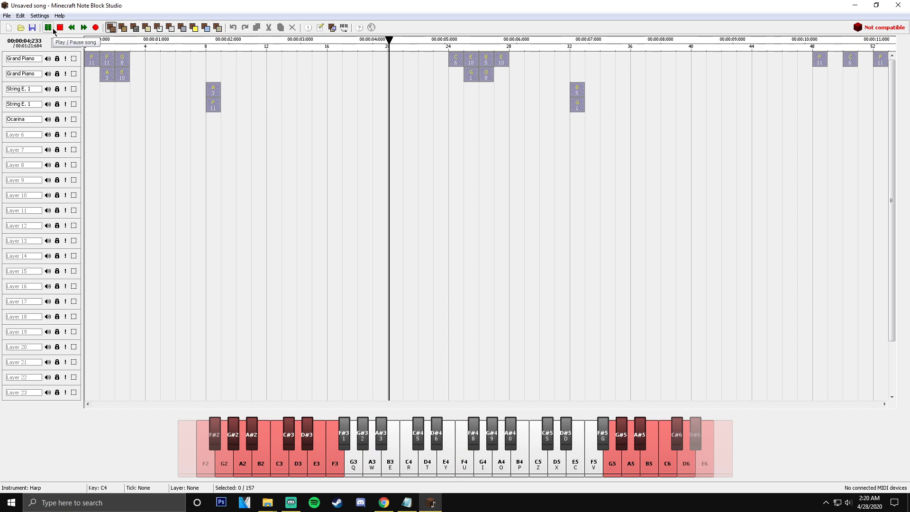
{"action": "left_click", "coordinate": [52, 29]}
{"action": "left_click", "coordinate": [875, 29]}
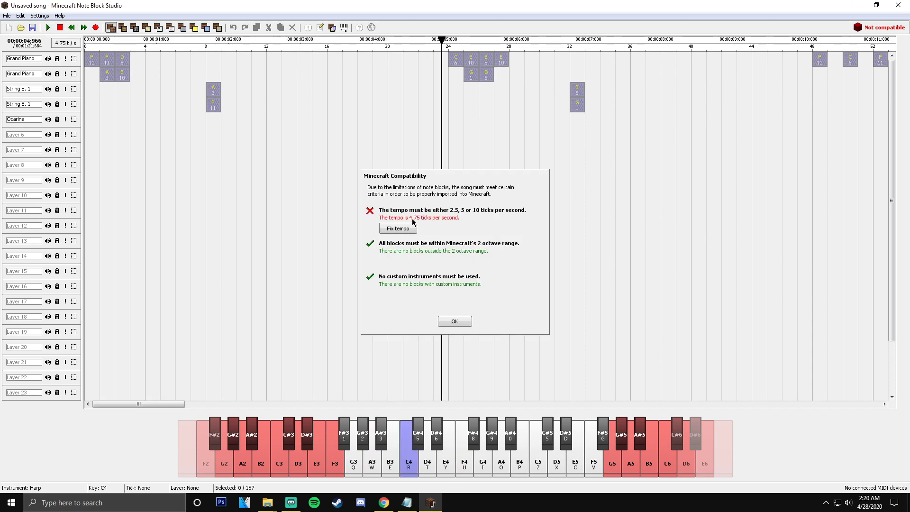
{"action": "left_click", "coordinate": [398, 228]}
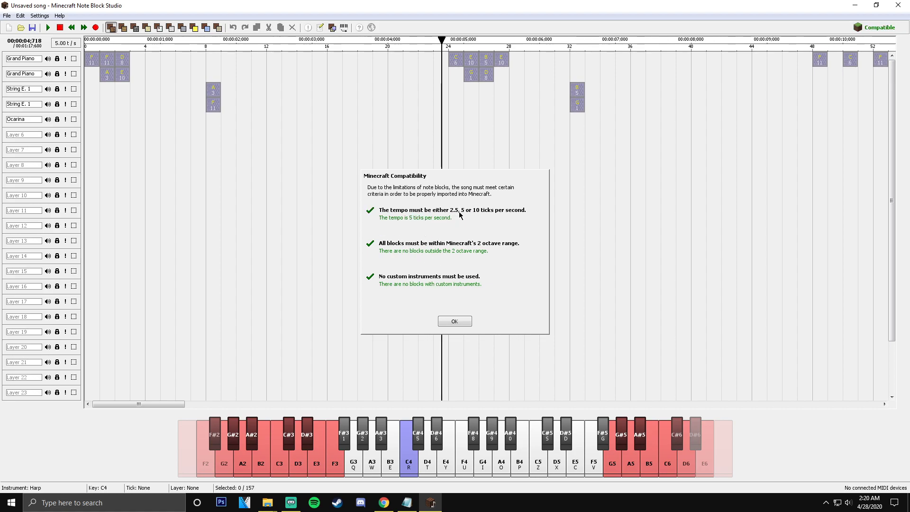
{"action": "left_click", "coordinate": [454, 321]}
{"action": "left_click", "coordinate": [59, 28]}
{"action": "left_click", "coordinate": [48, 27]}
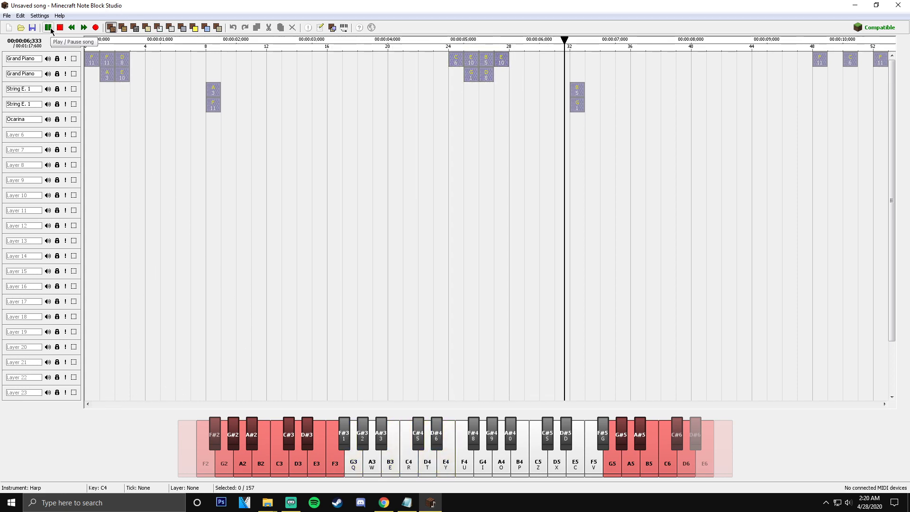
- Raise the Zelda song's tempo to 10.00 t/s and play it to about 16 seconds
{"action": "key", "text": "space"}
{"action": "left_click_drag", "start_coordinate": [138, 404], "coordinate": [134, 357]}
{"action": "key", "text": "Home"}
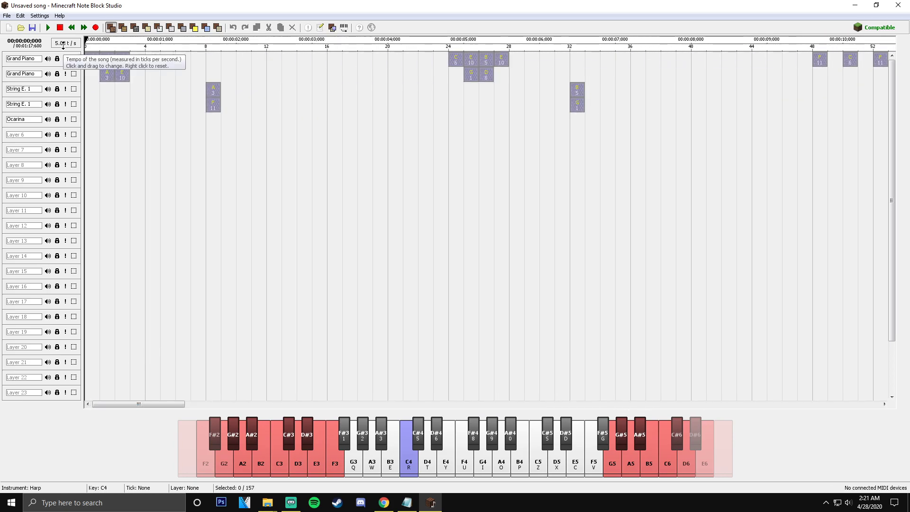
{"action": "left_click_drag", "start_coordinate": [64, 43], "coordinate": [65, 41]}
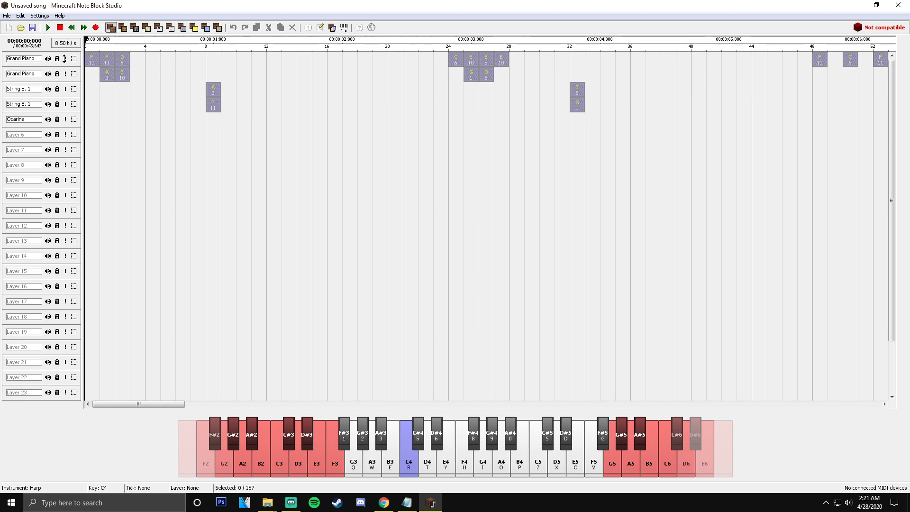
{"action": "mouse_move", "coordinate": [64, 58]}
{"action": "left_mouse_down"}
{"action": "mouse_move", "coordinate": [69, 44]}
{"action": "mouse_move", "coordinate": [70, 63]}
{"action": "left_mouse_up"}
{"action": "left_click", "coordinate": [47, 28]}
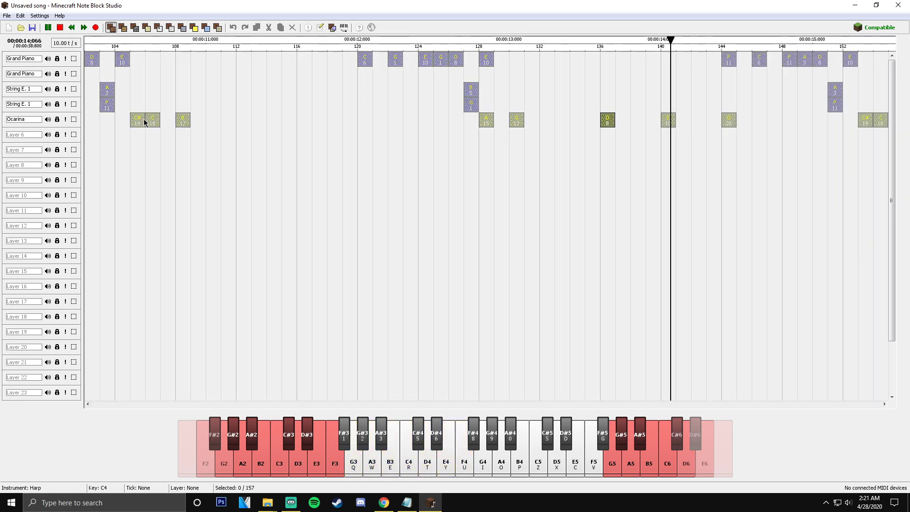
{"action": "left_click", "coordinate": [48, 28]}
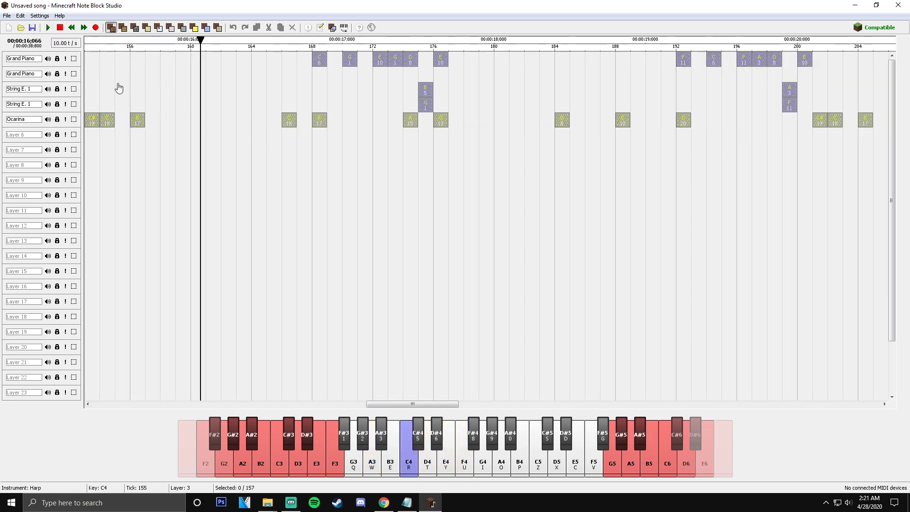
- Import Castlevania_4.mid with default settings without saving the current song
{"action": "left_click", "coordinate": [8, 16]}
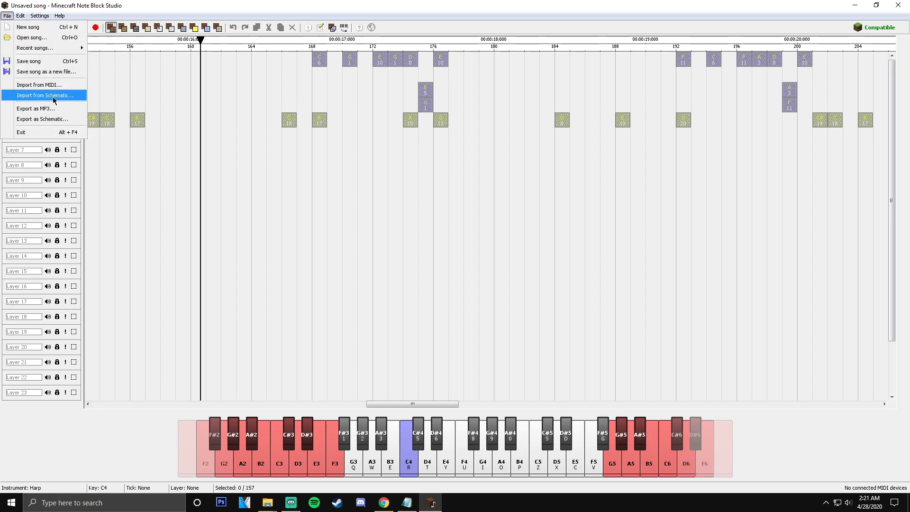
{"action": "left_click", "coordinate": [61, 88]}
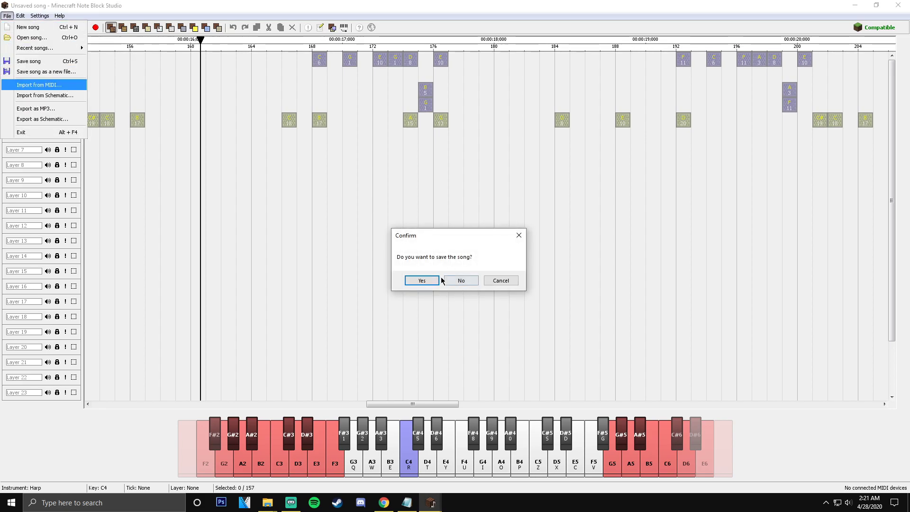
{"action": "left_click", "coordinate": [461, 280]}
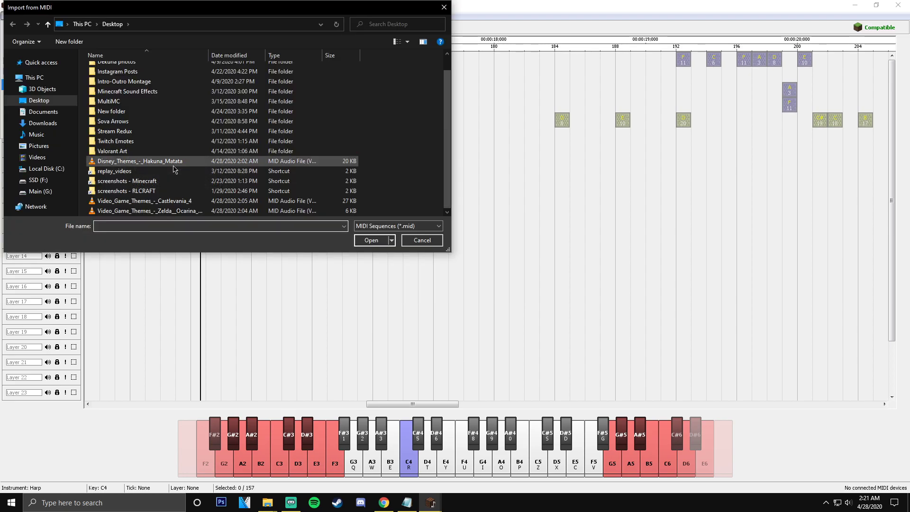
{"action": "left_click", "coordinate": [142, 201]}
{"action": "left_click", "coordinate": [371, 240]}
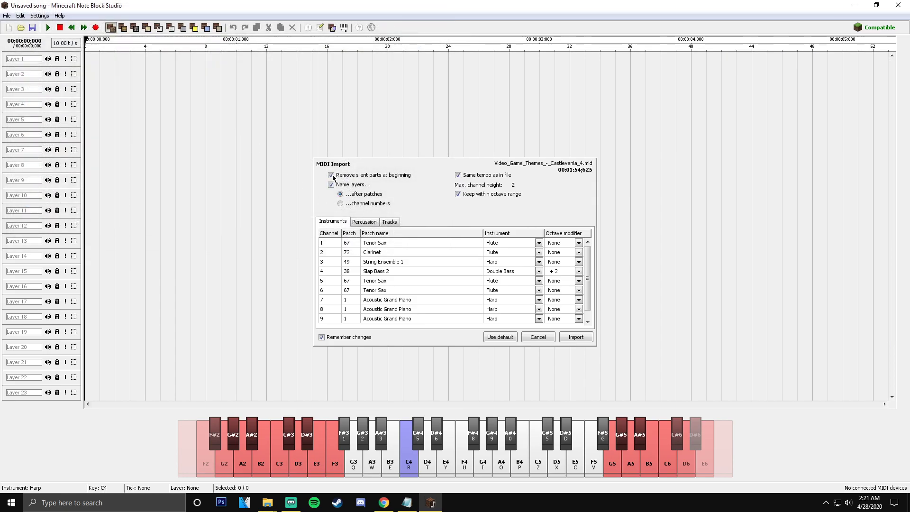
{"action": "left_click", "coordinate": [571, 337]}
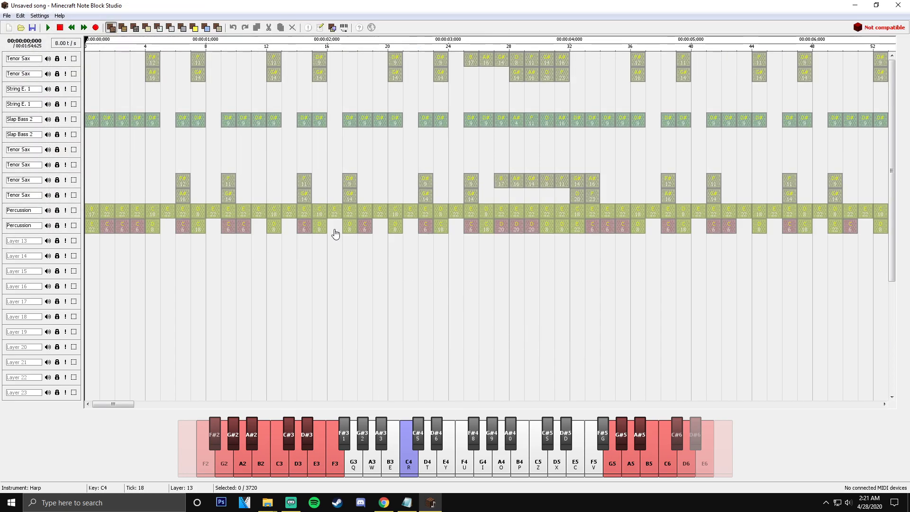
- Play Castlevania 4, fix its tempo to 10 ticks per second, and rewind to the start
{"action": "left_click", "coordinate": [53, 31]}
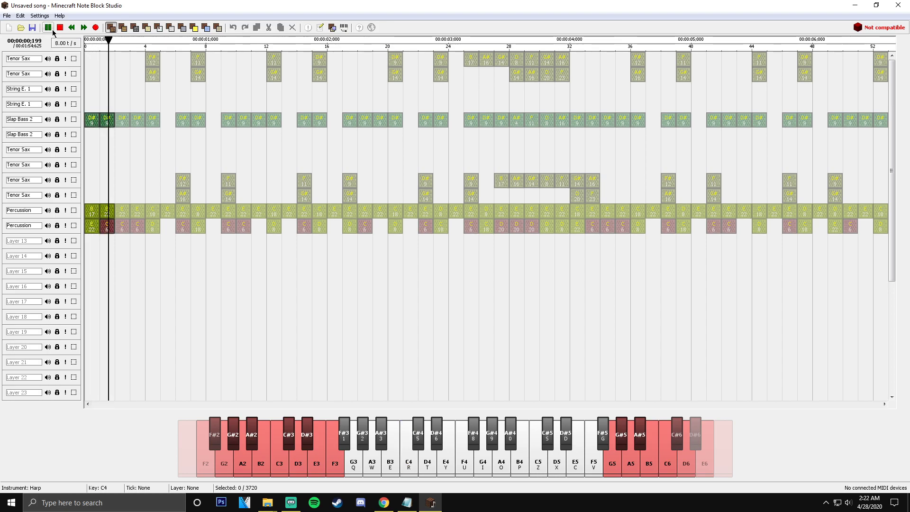
{"action": "left_click", "coordinate": [879, 27]}
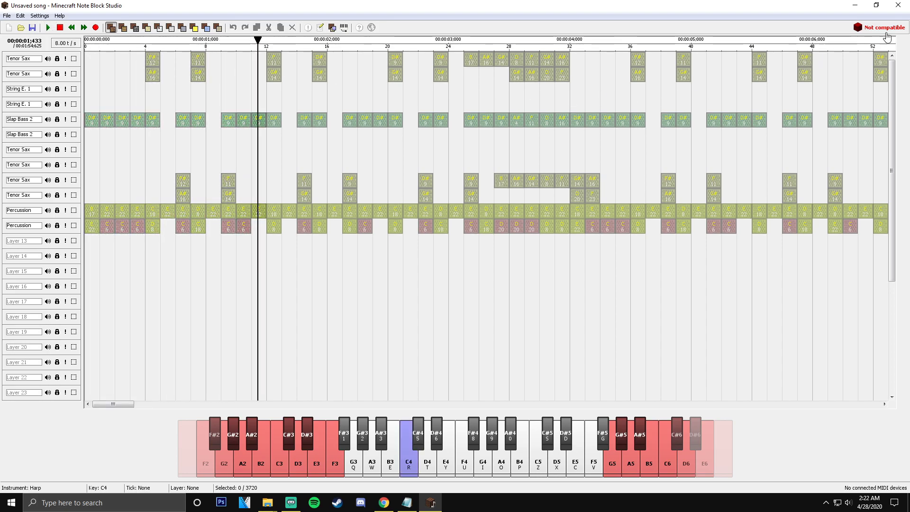
{"action": "left_click", "coordinate": [400, 229]}
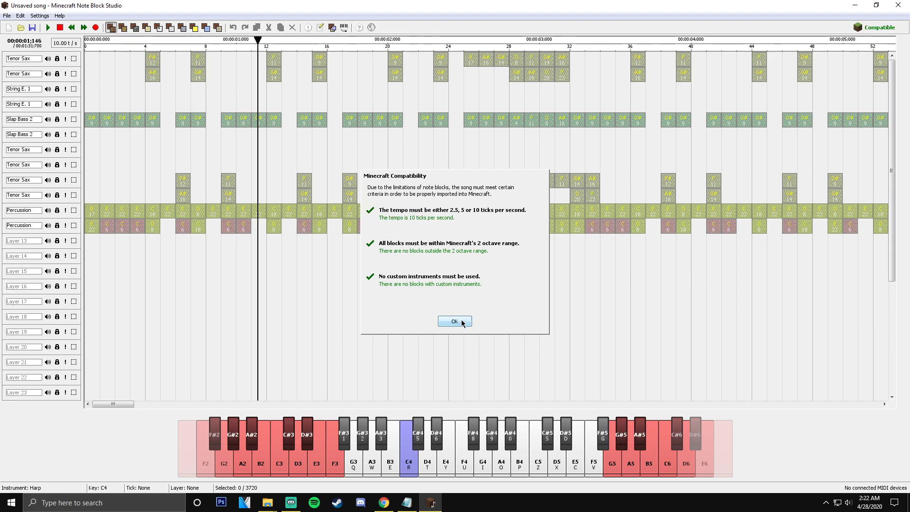
{"action": "left_click", "coordinate": [454, 321]}
{"action": "left_click", "coordinate": [85, 42]}
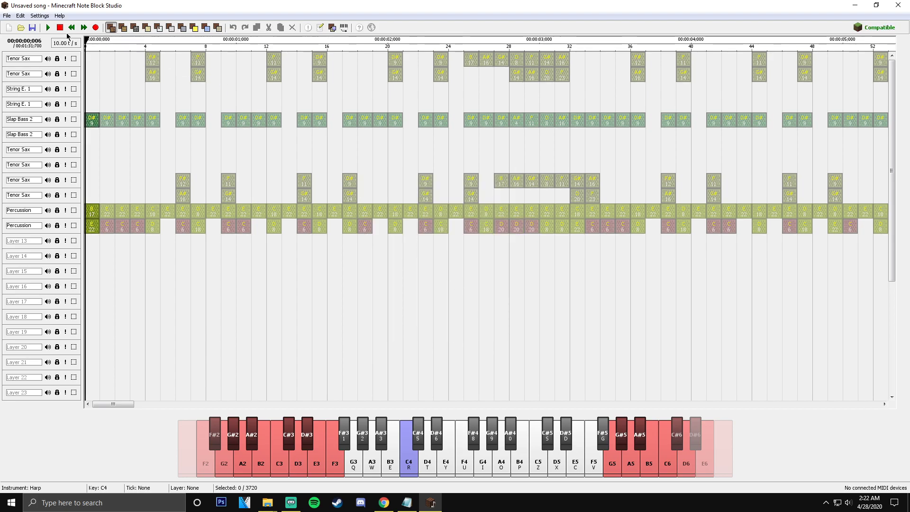
{"action": "left_click", "coordinate": [50, 28]}
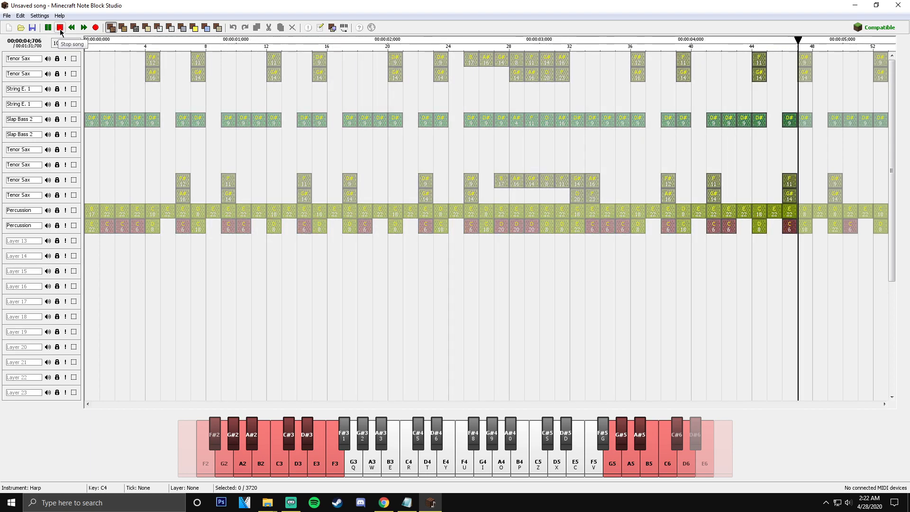
{"action": "left_click", "coordinate": [60, 28]}
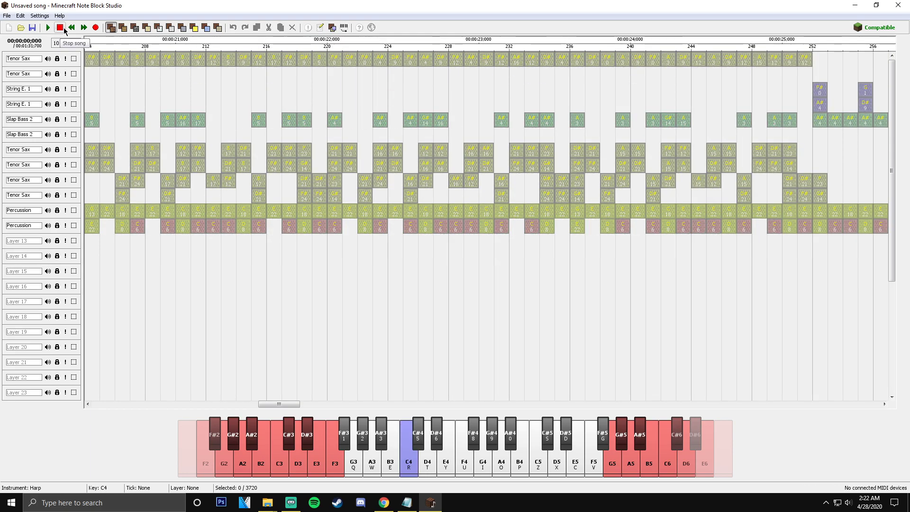
{"action": "left_click", "coordinate": [7, 15]}
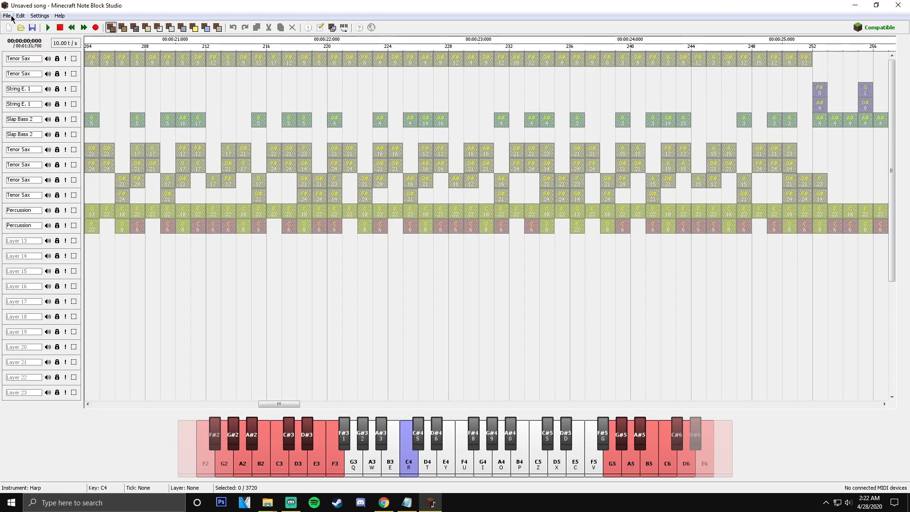